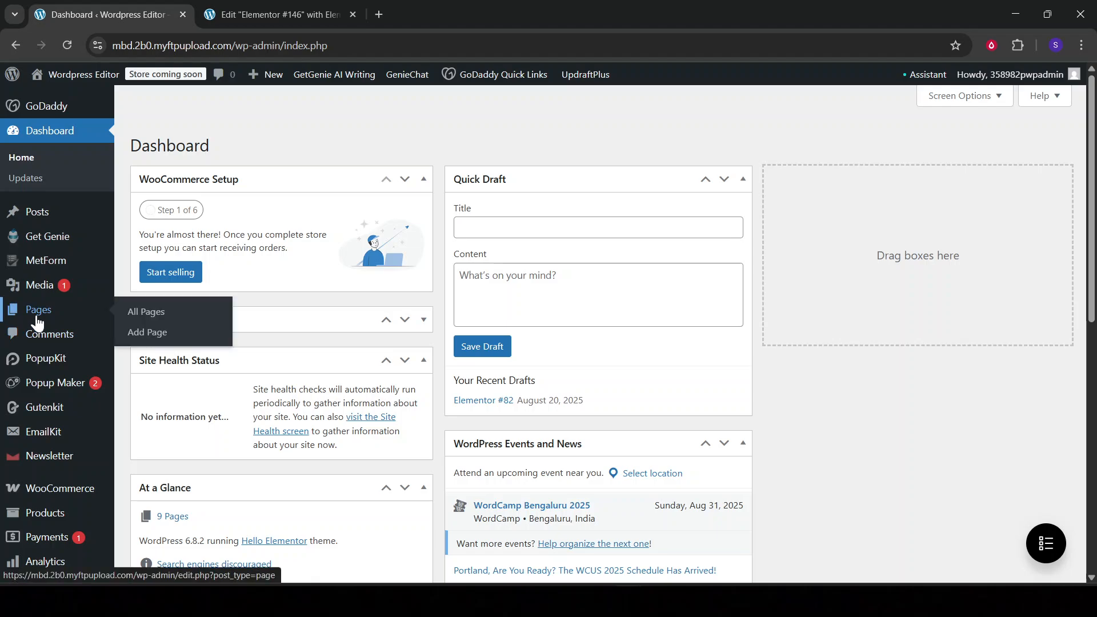
Find the Elementor #146 page in the site's Pages list and switch to its open Elementor editor.
left_click(36, 314)
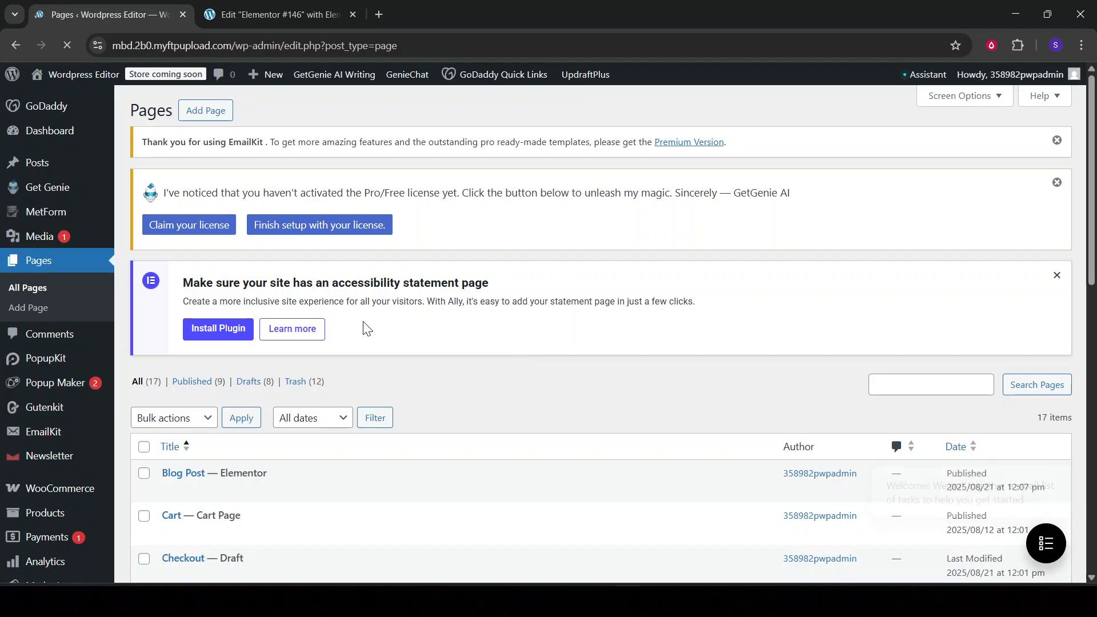
scroll(377, 376, "down", 5)
scroll(382, 383, "down", 7)
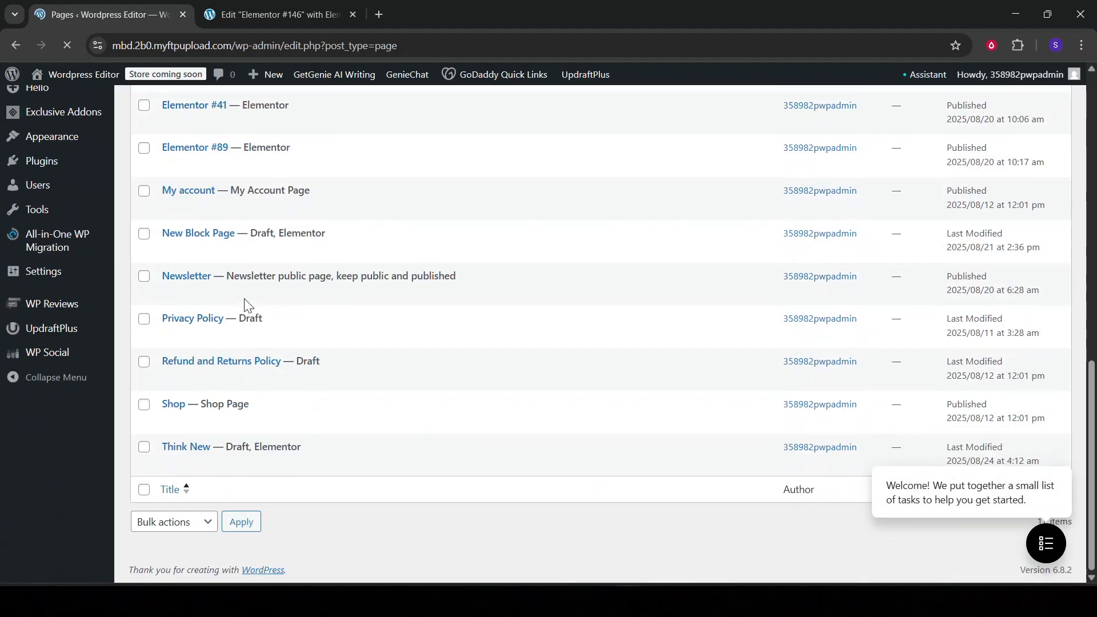
scroll(319, 433, "up", 11)
scroll(384, 404, "down", 6)
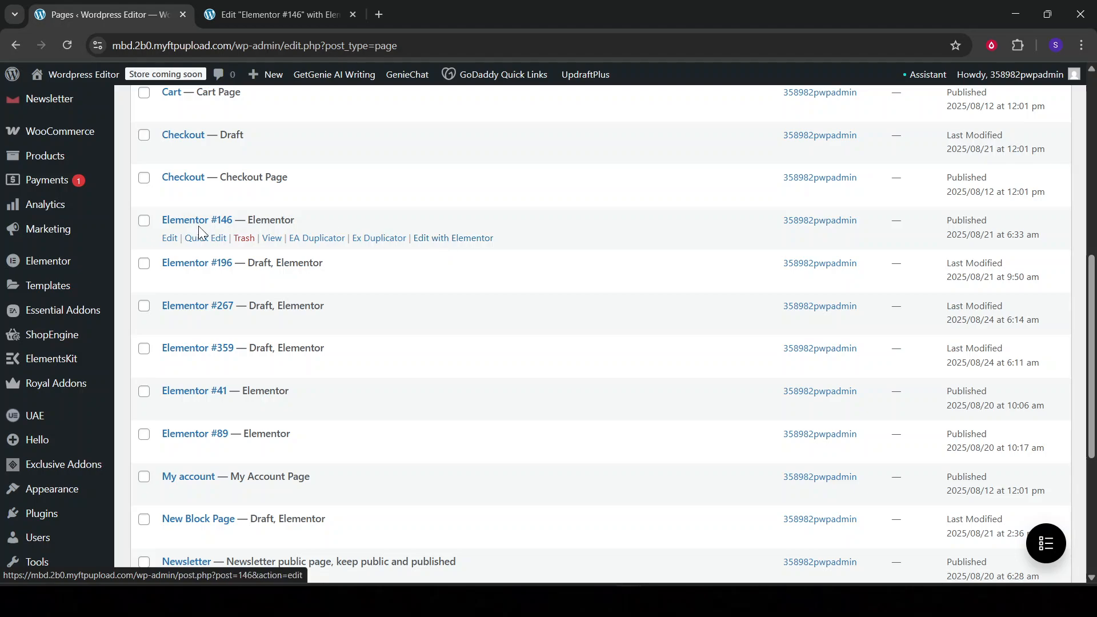
left_click(254, 16)
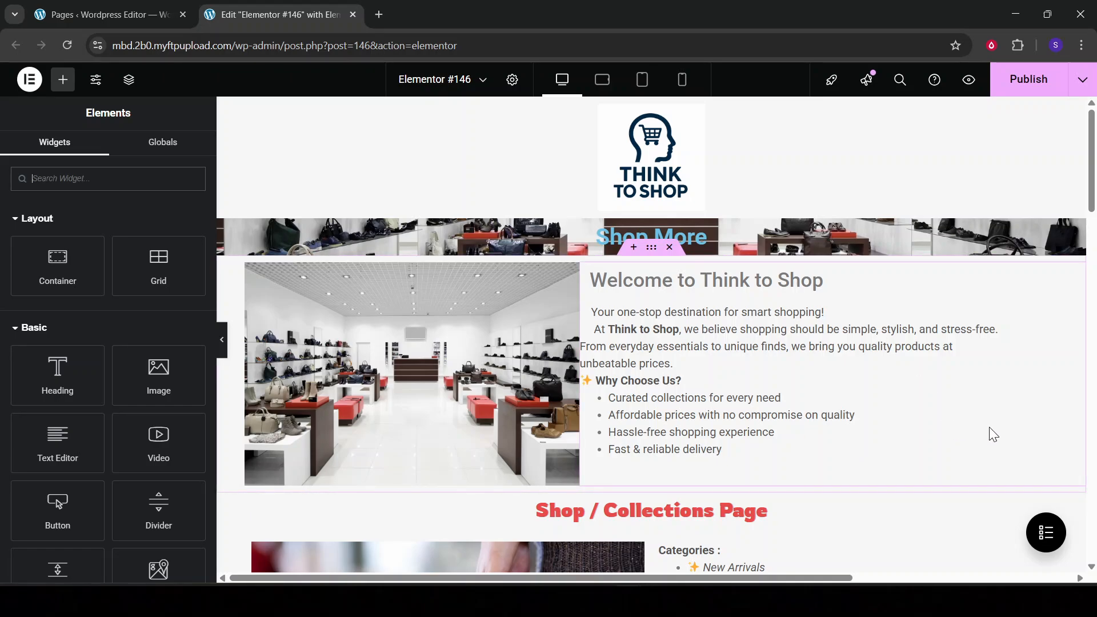
Set the page preview to mobile portrait, checking the page down to its end and comparing the tablet previews.
left_click(683, 82)
scroll(741, 243, "down", 10)
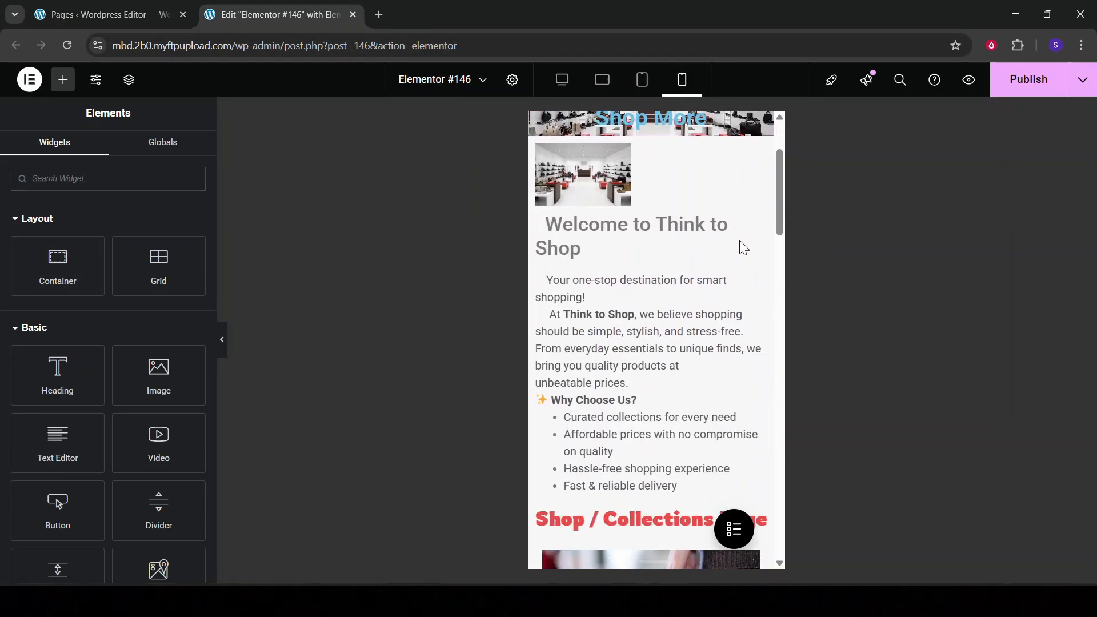
scroll(740, 242, "down", 15)
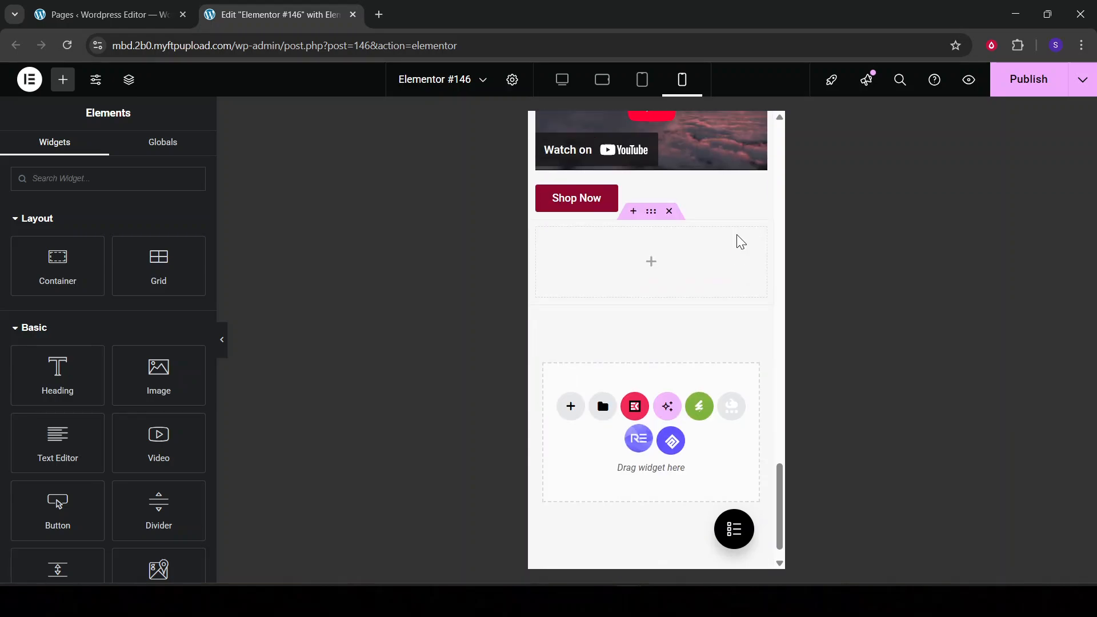
scroll(736, 243, "up", 10)
scroll(736, 234, "up", 5)
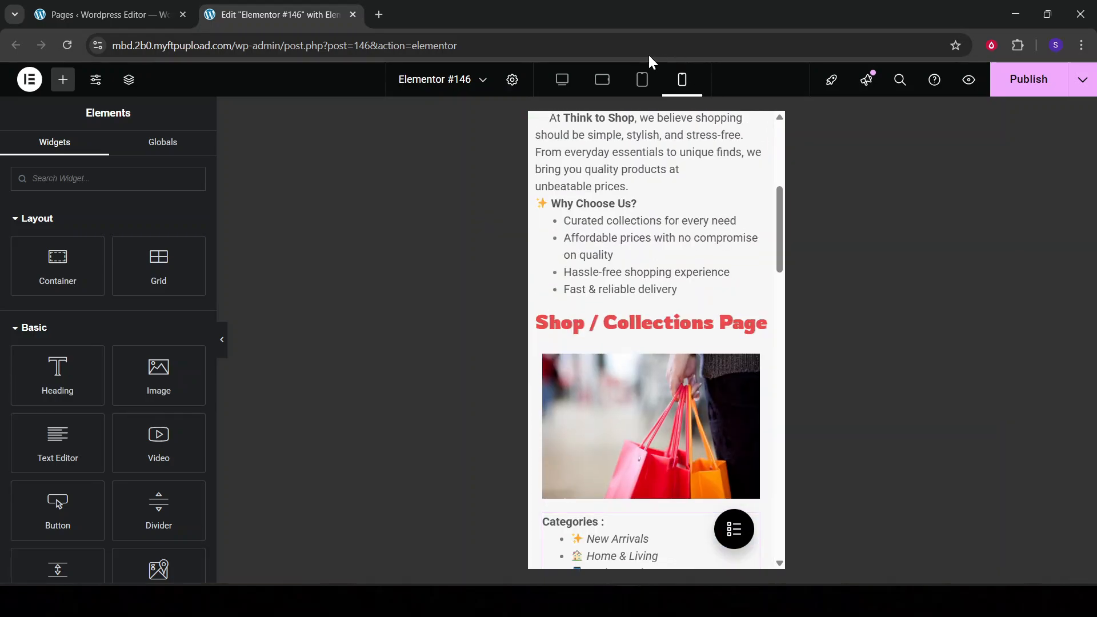
left_click(601, 80)
left_click(635, 80)
left_click(680, 78)
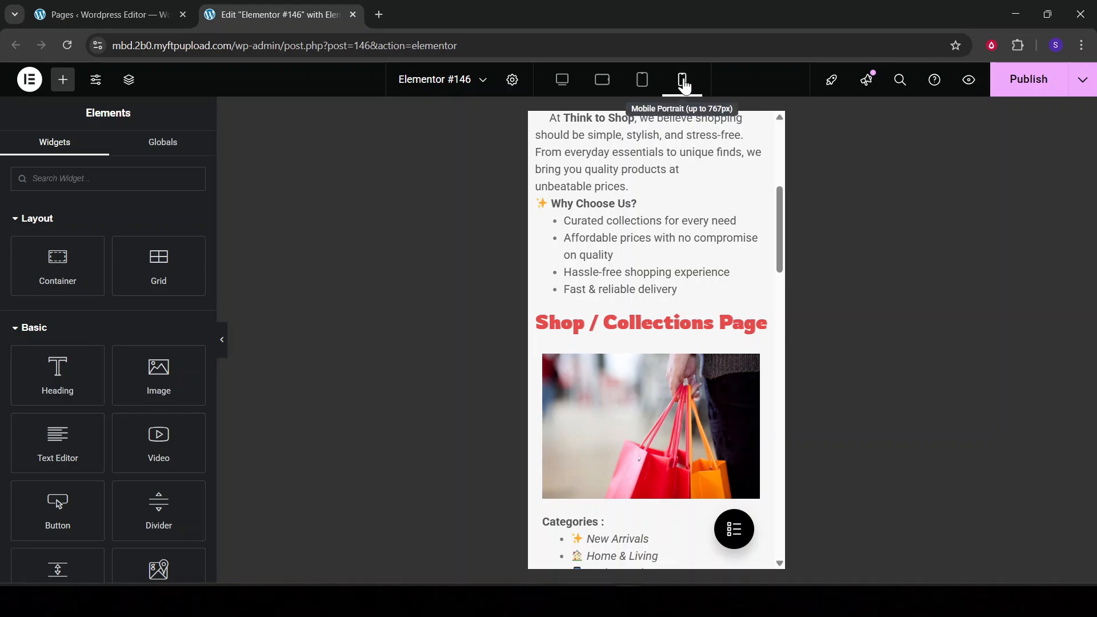
Examine the mobile portrait layout from the logo through the welcome, collections and About Us sections to the footer.
scroll(727, 292, "up", 5)
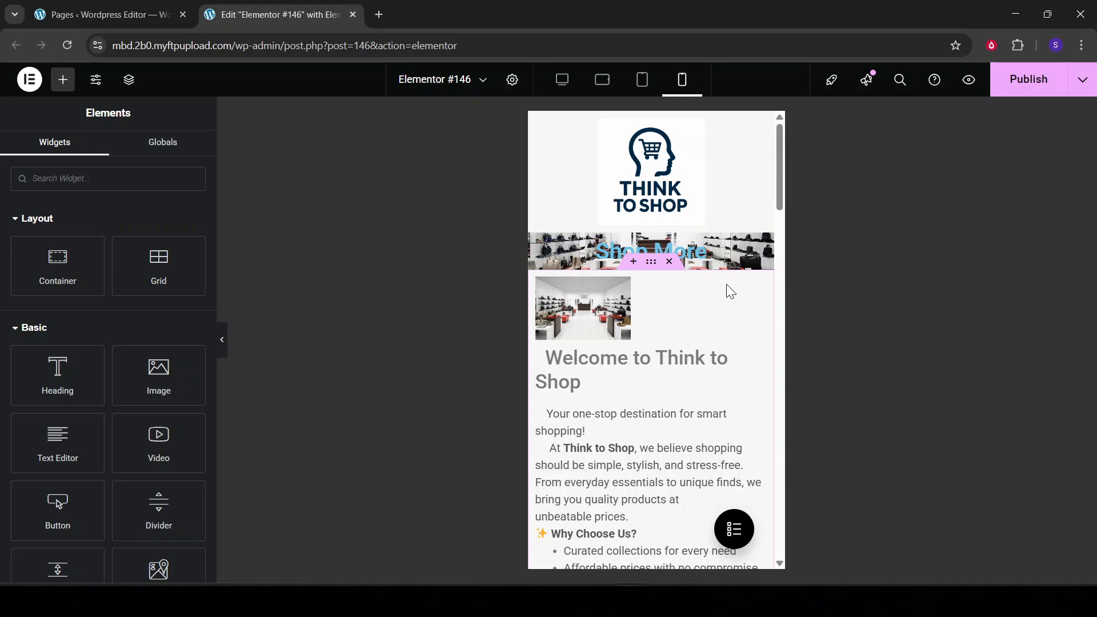
scroll(706, 369, "down", 5)
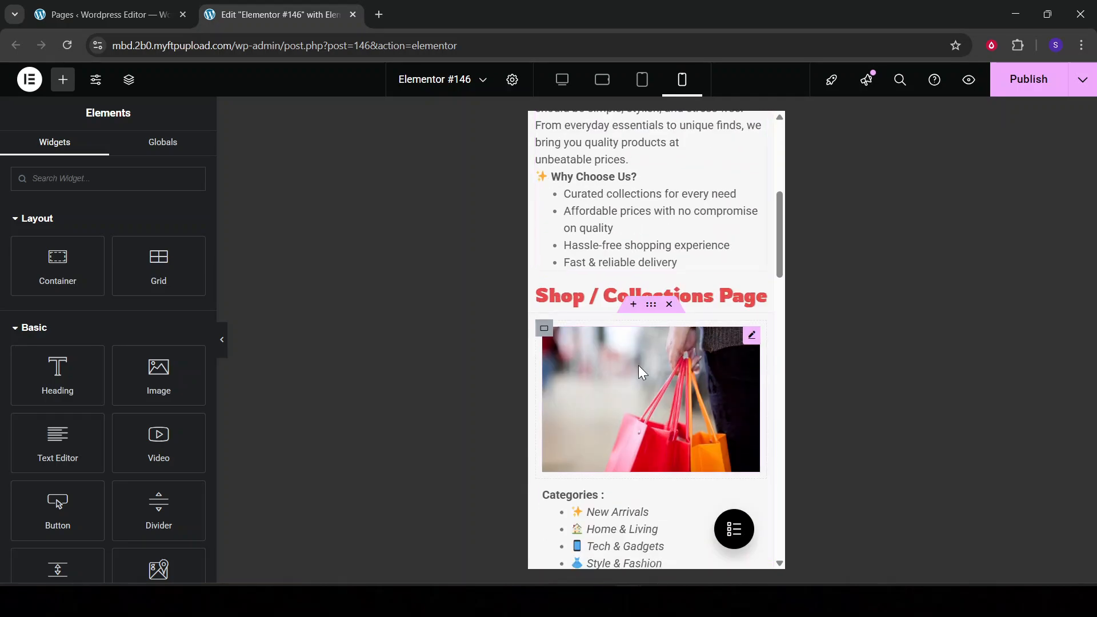
scroll(639, 365, "down", 5)
scroll(630, 229, "down", 9)
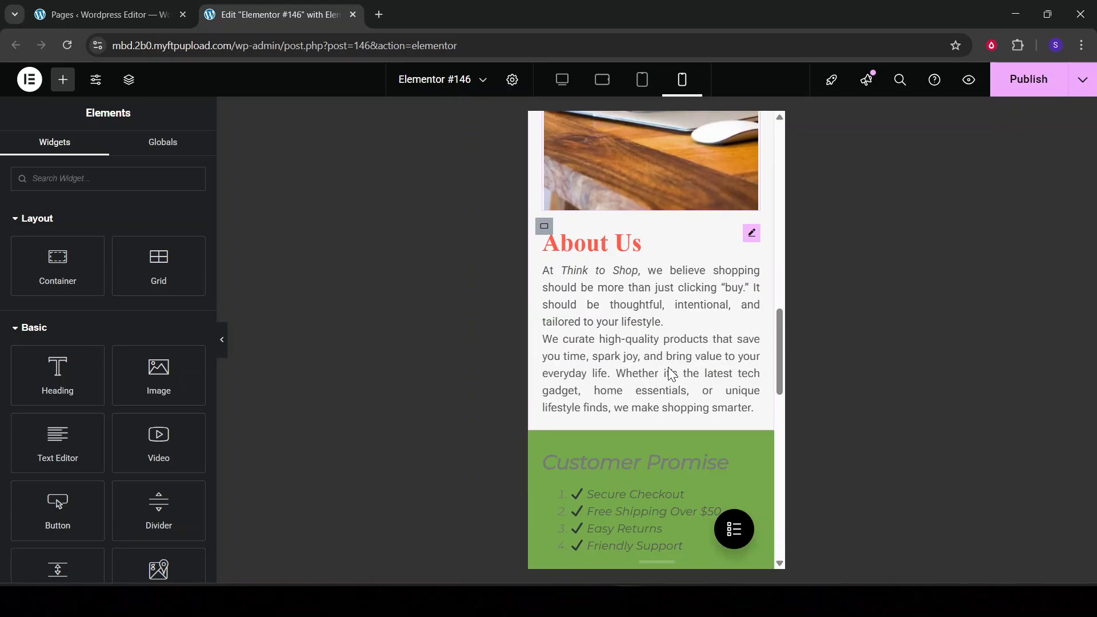
scroll(673, 500, "down", 7)
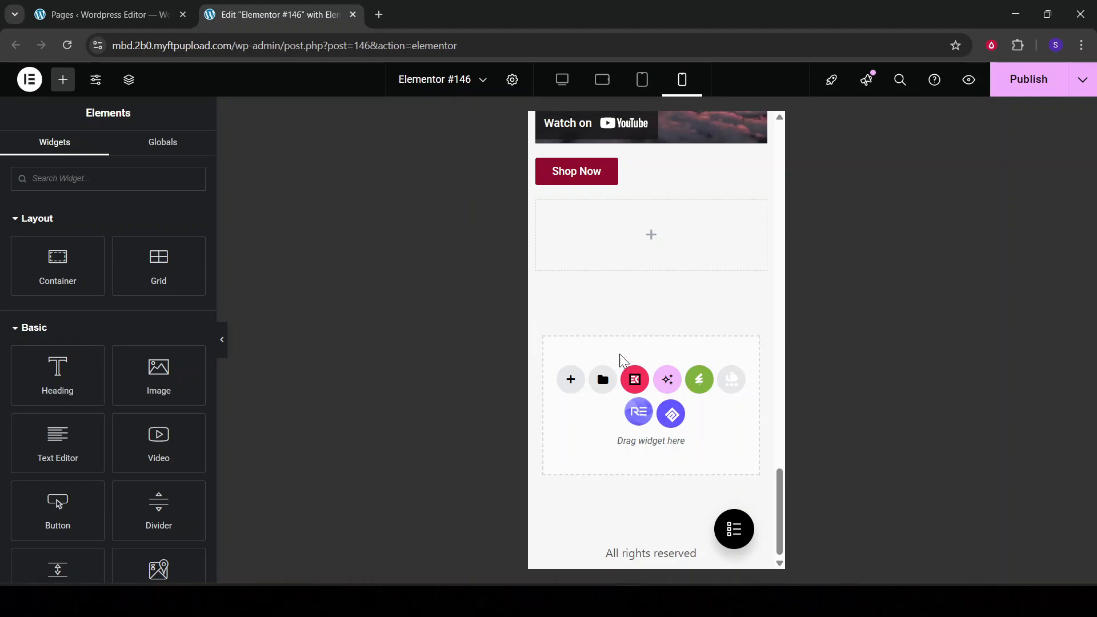
scroll(620, 354, "up", 20)
scroll(621, 354, "up", 1)
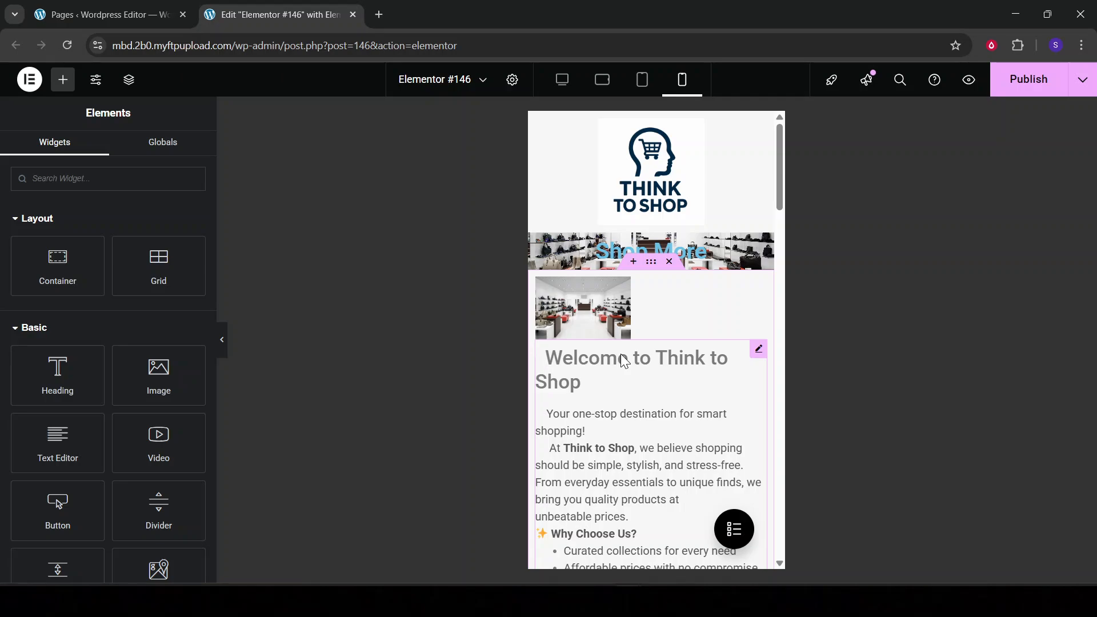
scroll(708, 383, "down", 3)
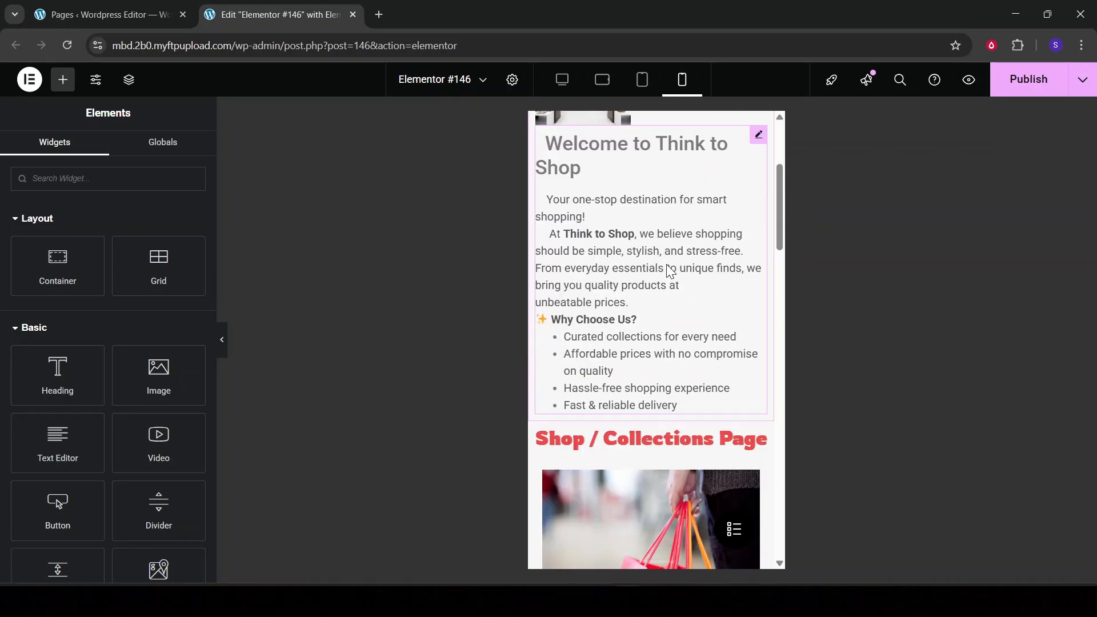
scroll(635, 291, "up", 3)
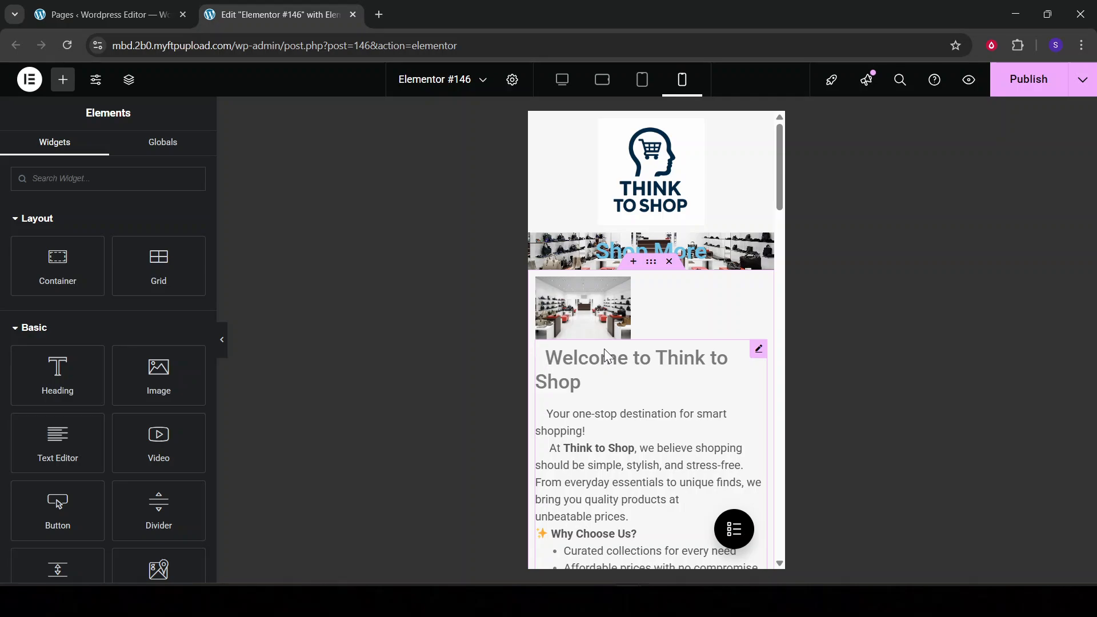
Inspect the style settings of the store image and the welcome text's typography settings, including its font family and weight options.
left_click(592, 323)
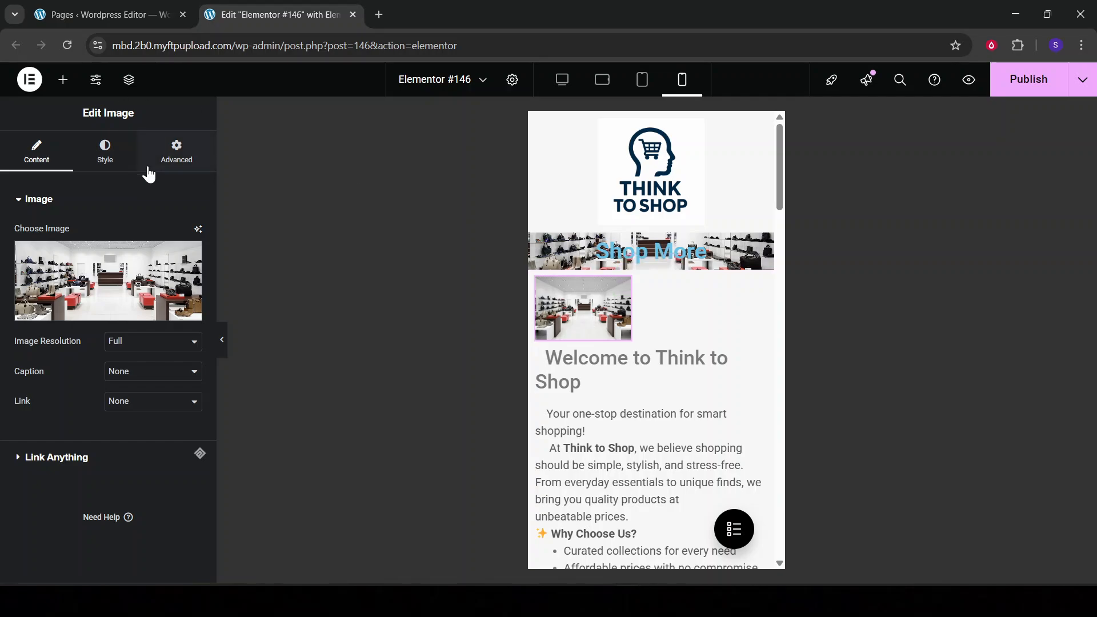
left_click(106, 150)
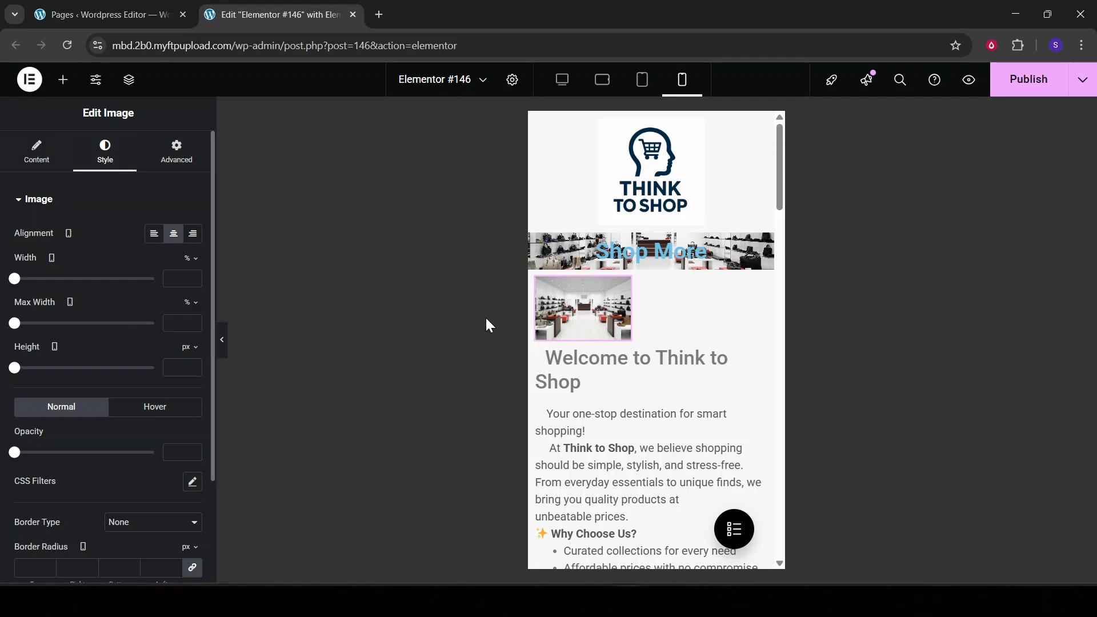
left_click(634, 364)
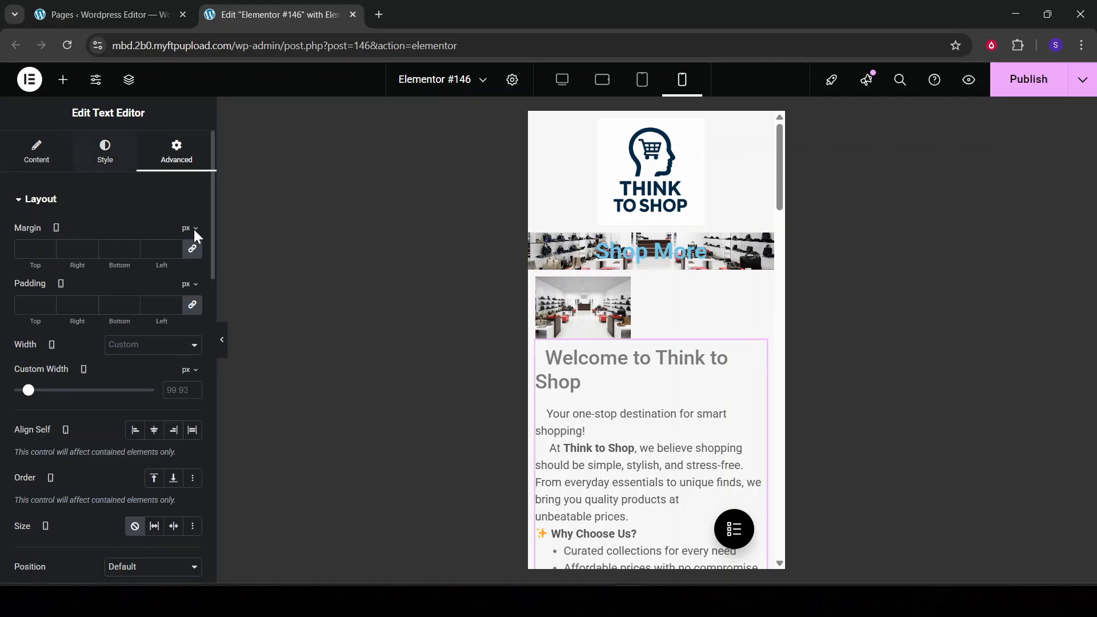
left_click(95, 163)
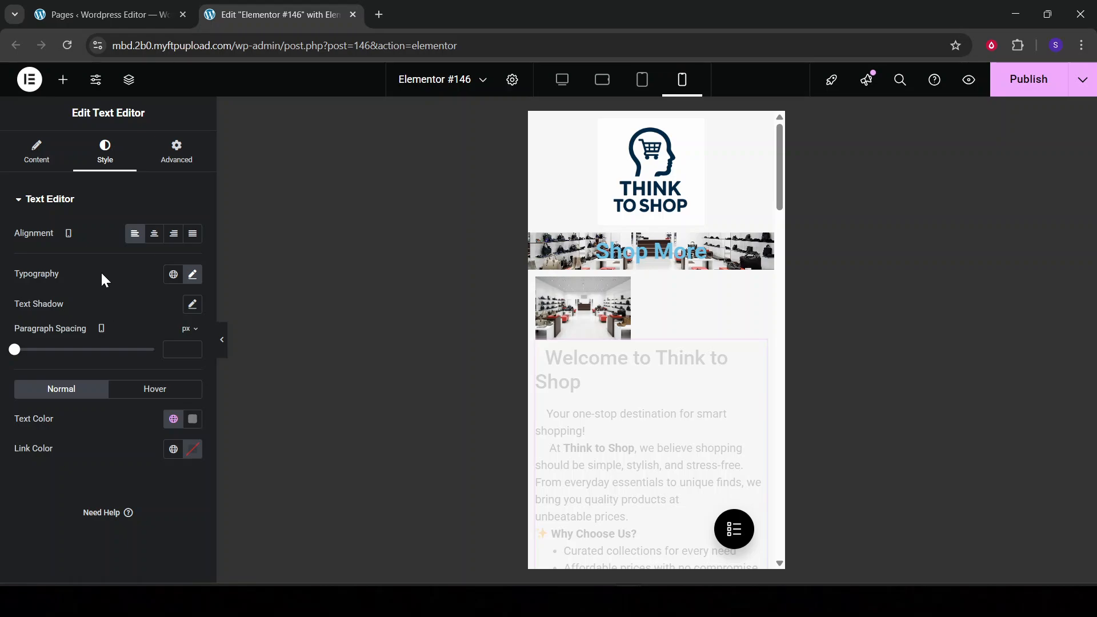
left_click(192, 275)
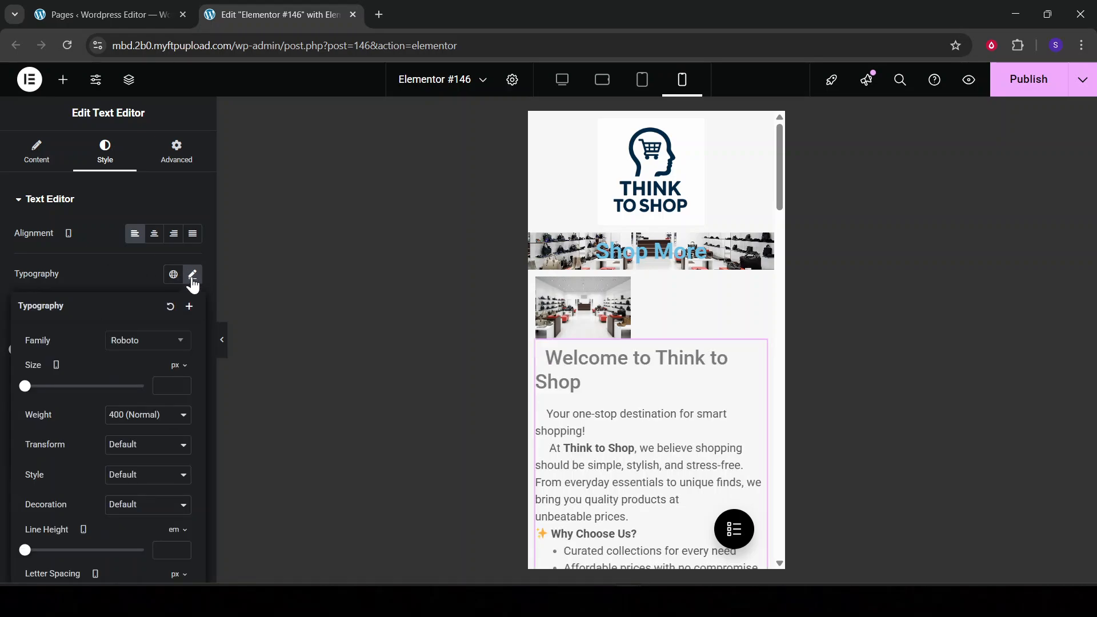
left_click(173, 343)
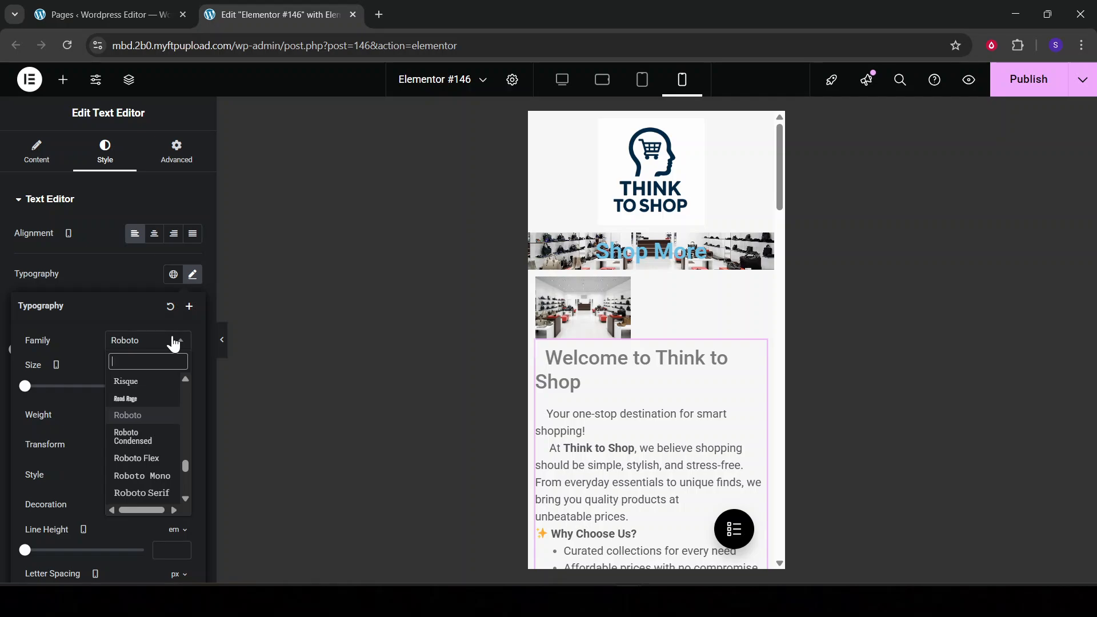
left_click(173, 344)
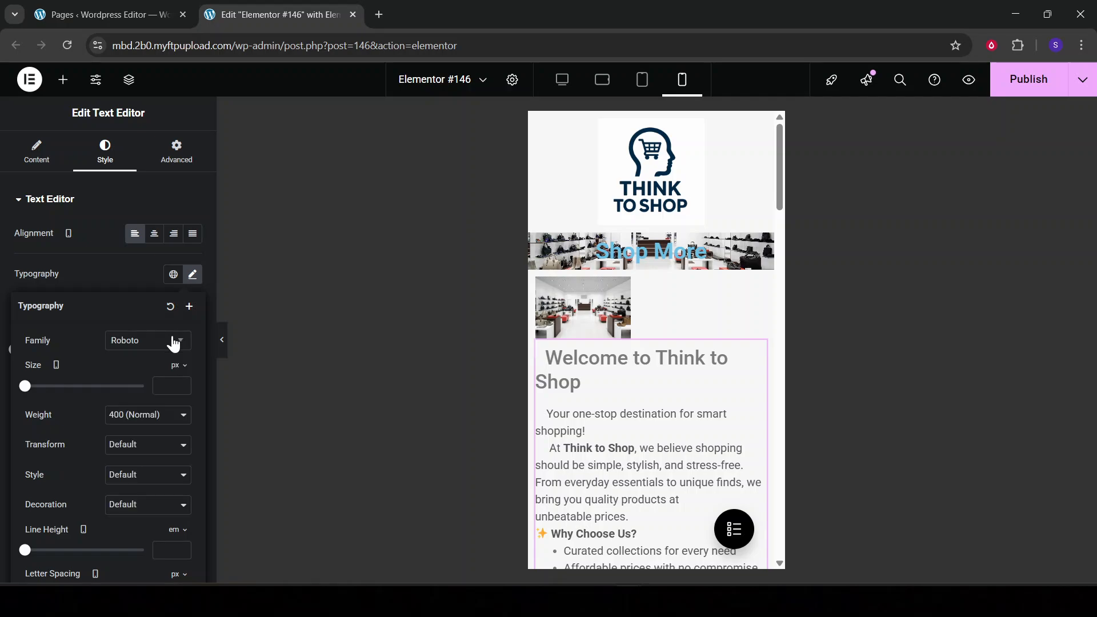
left_click(164, 416)
left_click(165, 418)
scroll(100, 515, "down", 1)
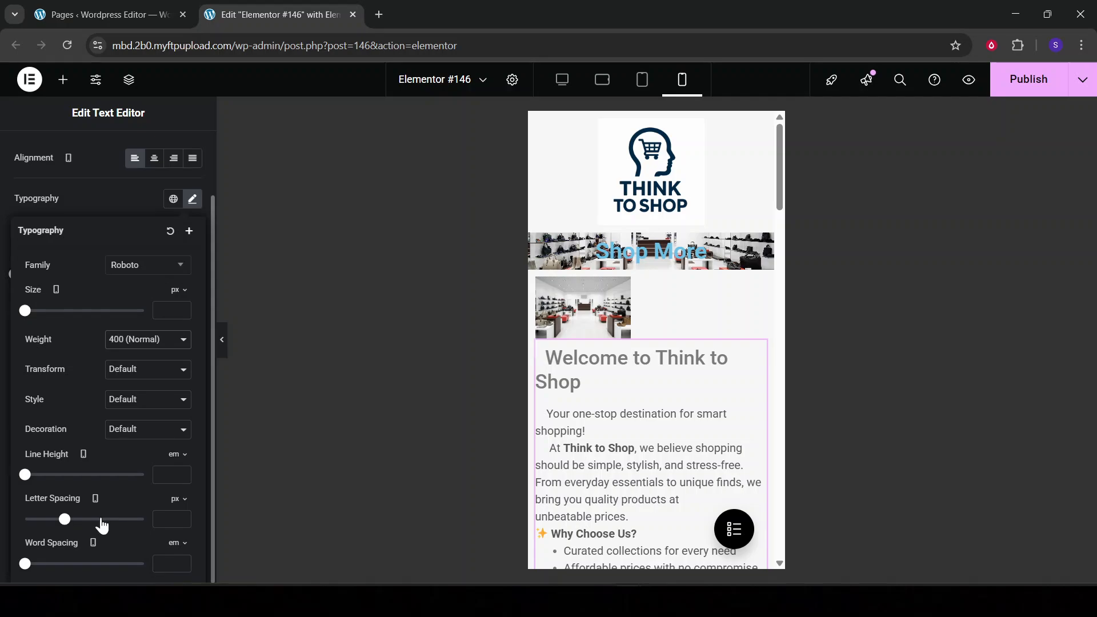
scroll(101, 521, "up", 1)
left_click(103, 274)
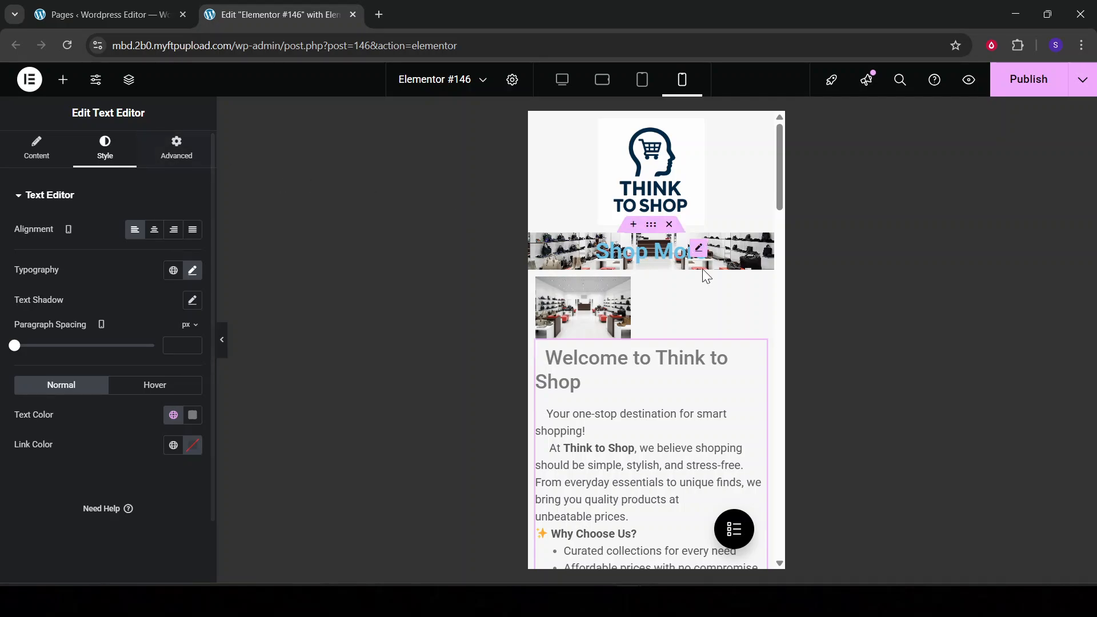
Review the store image's style options for mobile, from alignment and width down to border radius and box shadow.
left_click(574, 314)
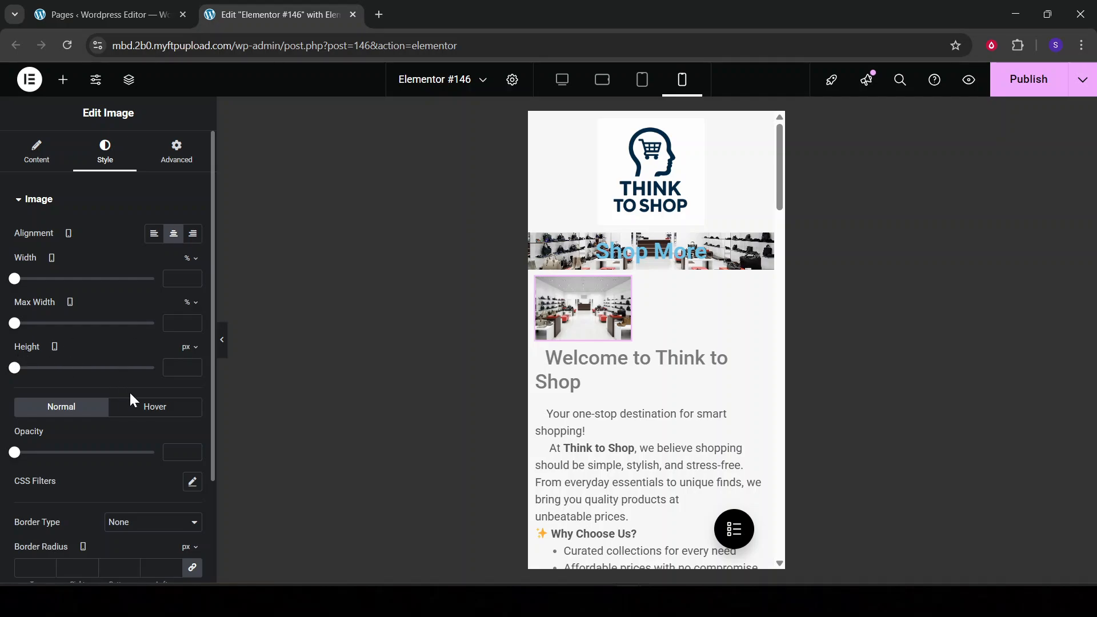
scroll(78, 462, "down", 3)
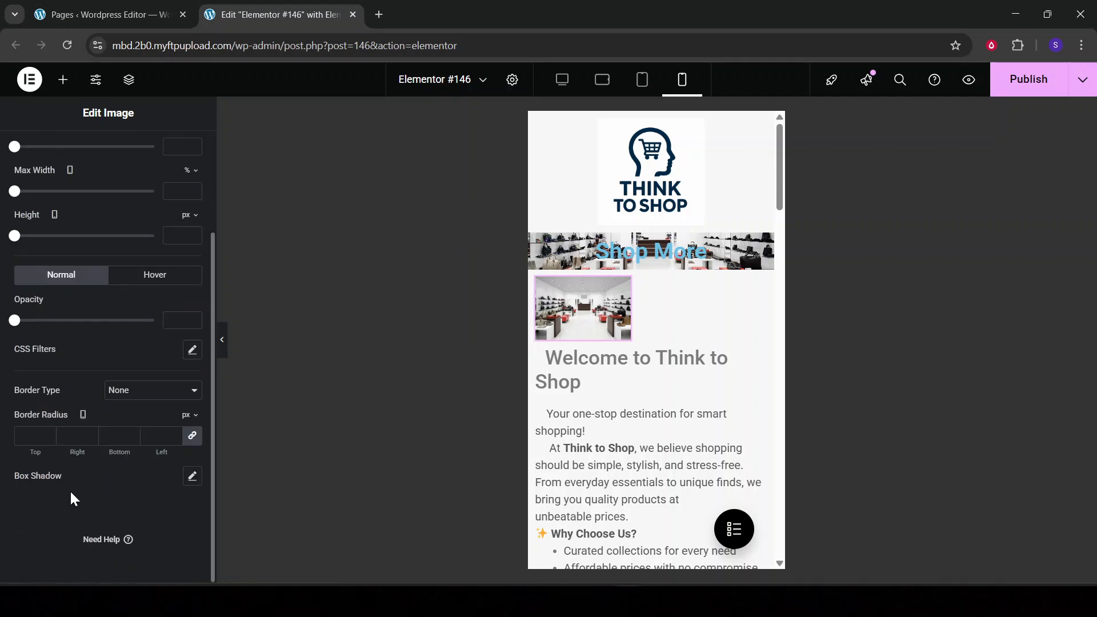
scroll(81, 434, "up", 3)
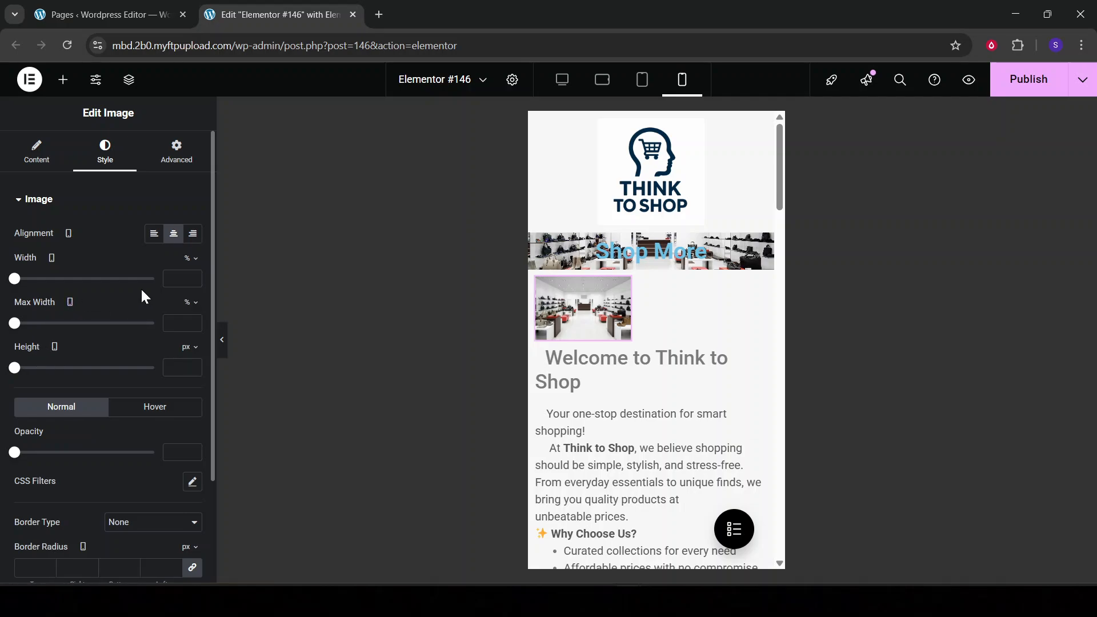
Examine the store image's advanced layout settings, including the unit options for its margin.
left_click(166, 165)
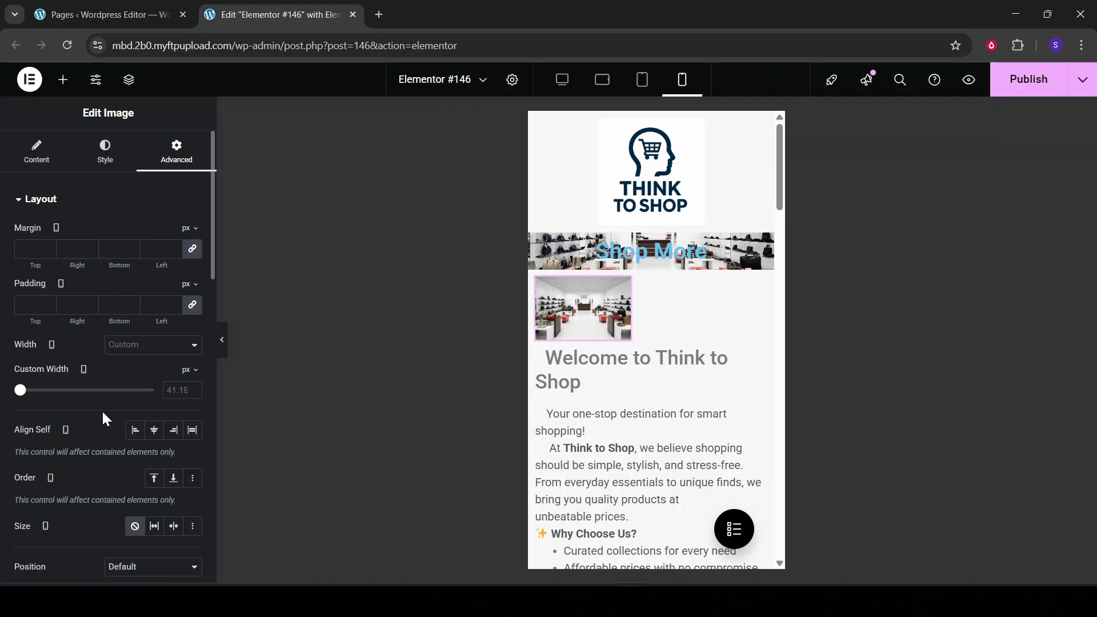
scroll(98, 421, "down", 3)
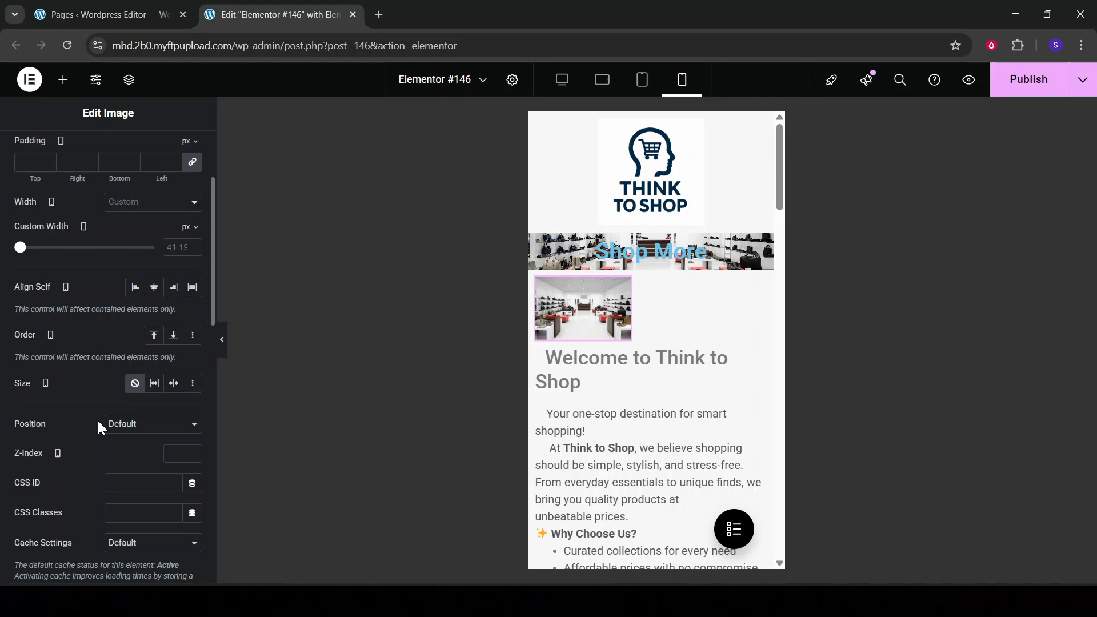
scroll(98, 426, "up", 3)
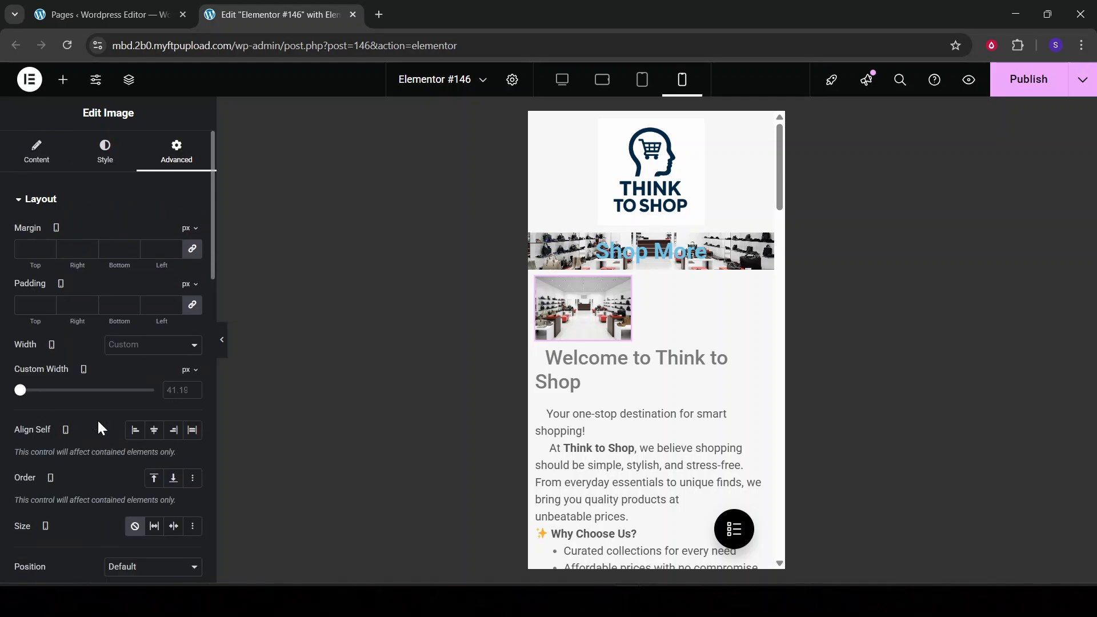
left_click(191, 229)
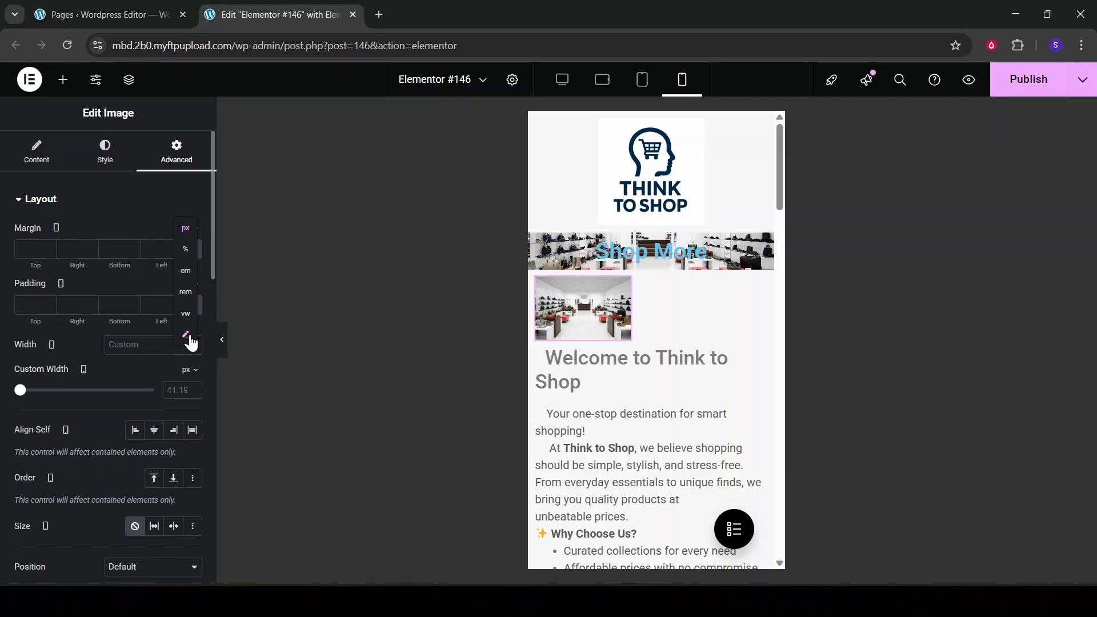
left_click(151, 217)
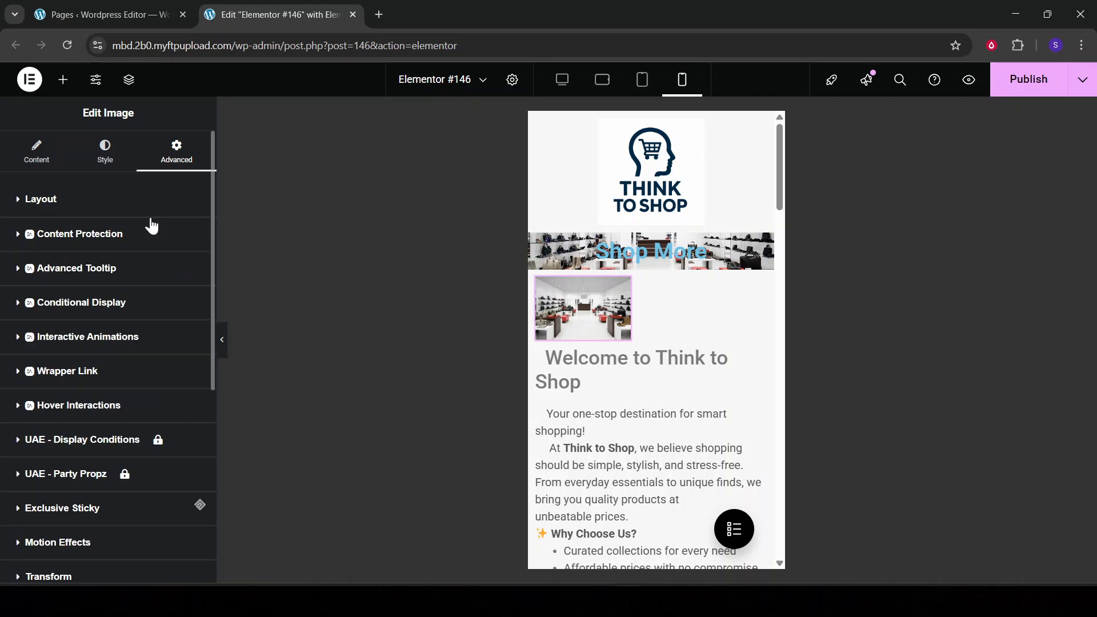
left_click(21, 203)
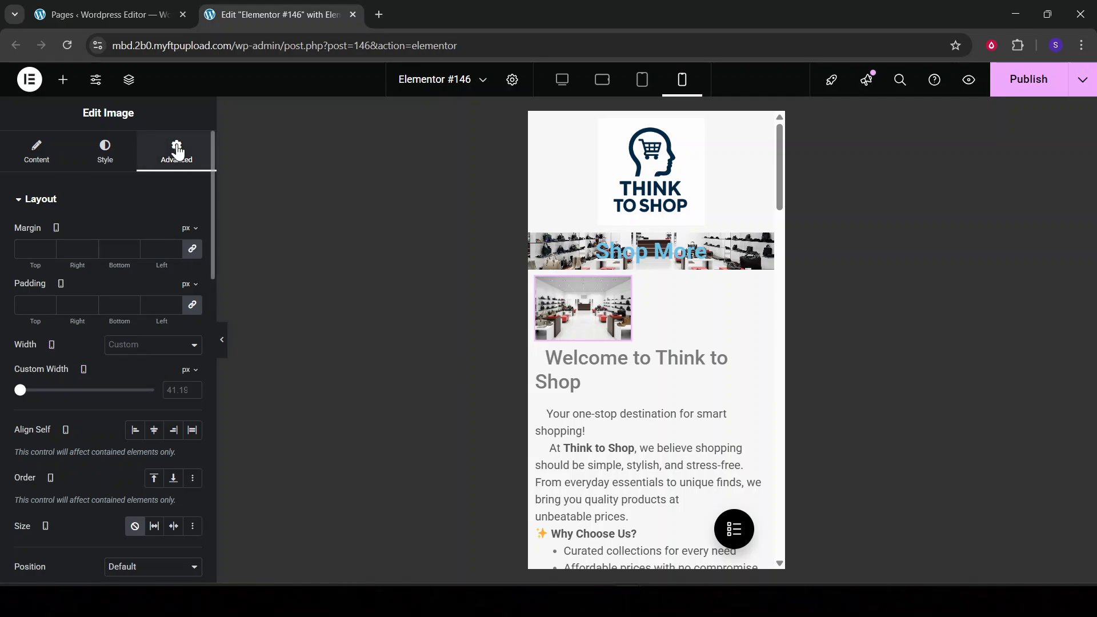
Look through the store image's remaining advanced sections, from content protection to responsive and custom CSS.
scroll(101, 460, "down", 4)
scroll(101, 461, "down", 5)
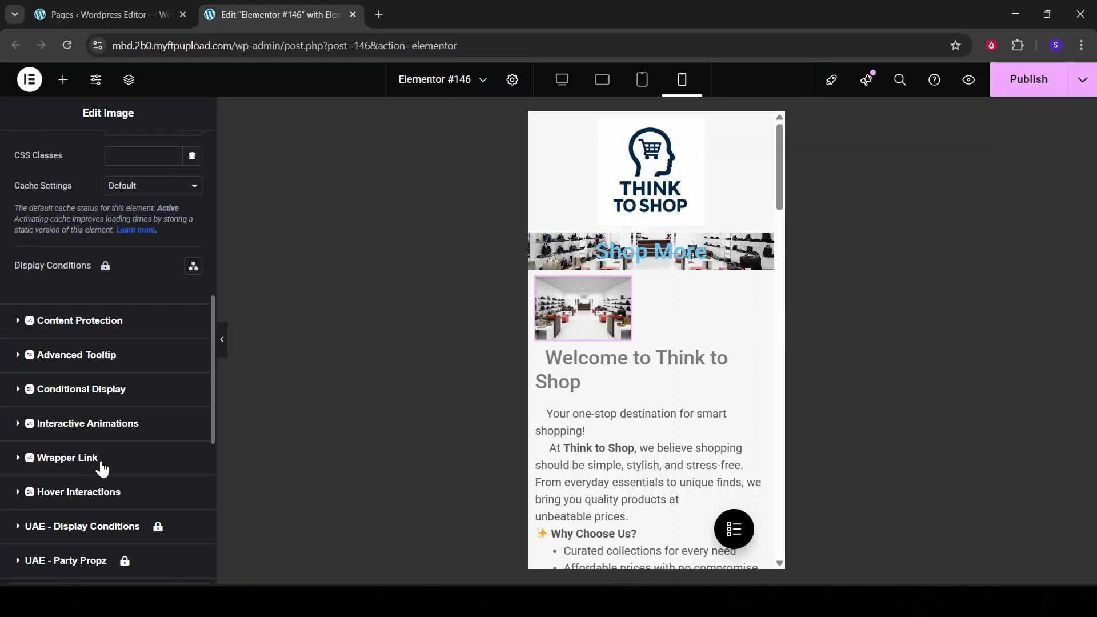
scroll(101, 460, "up", 9)
scroll(101, 458, "down", 16)
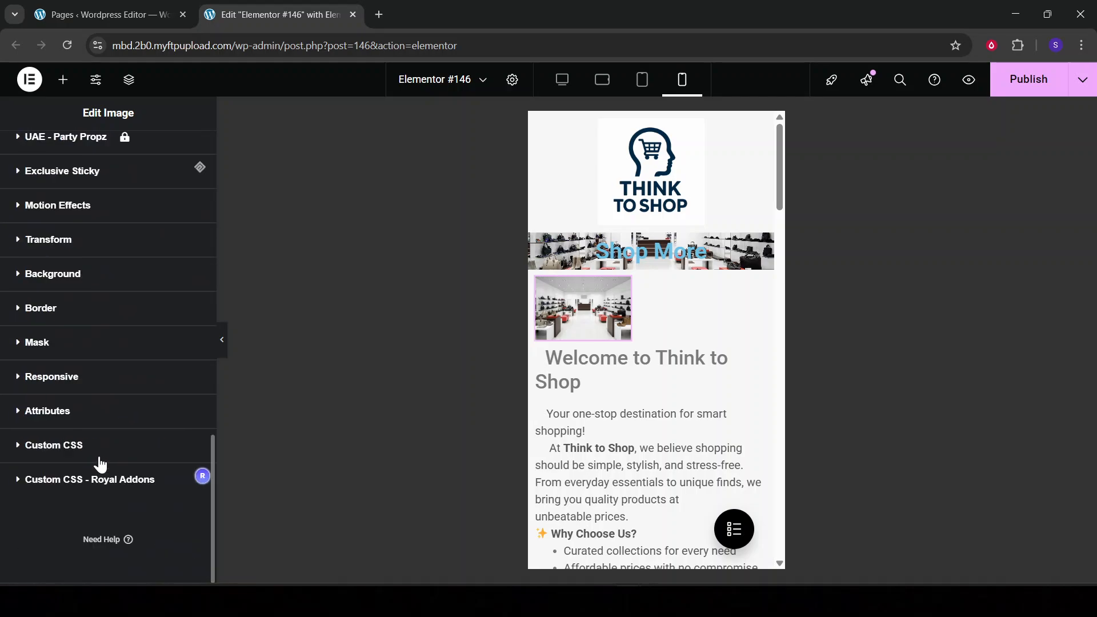
Try out Hide On Mobile Portrait in the store image's responsive settings and set the image back to Show.
left_click(23, 378)
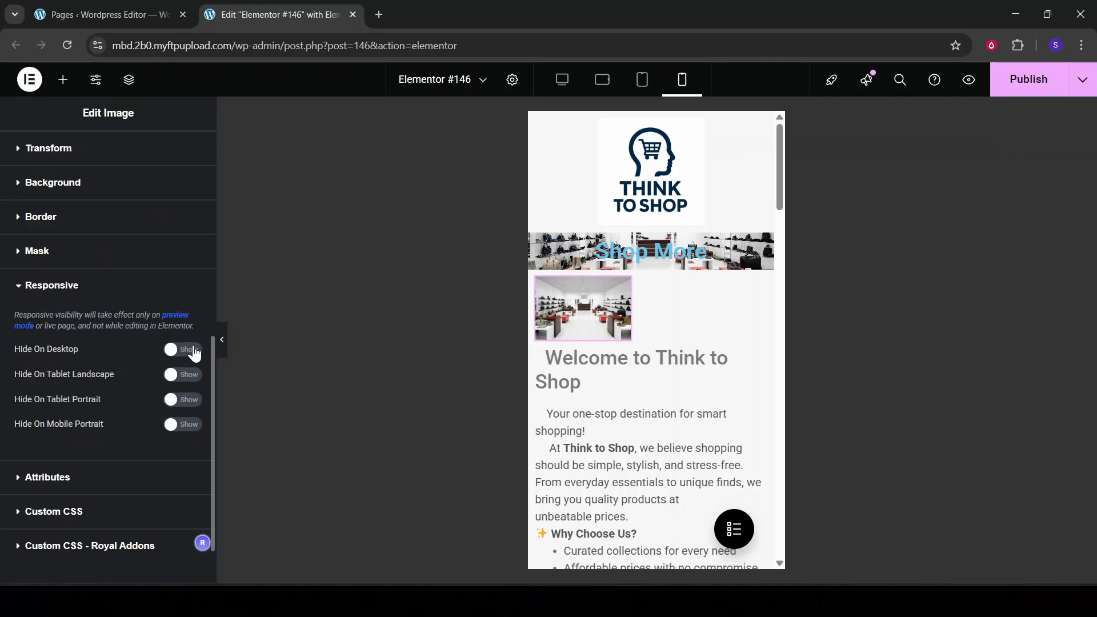
left_click(172, 426)
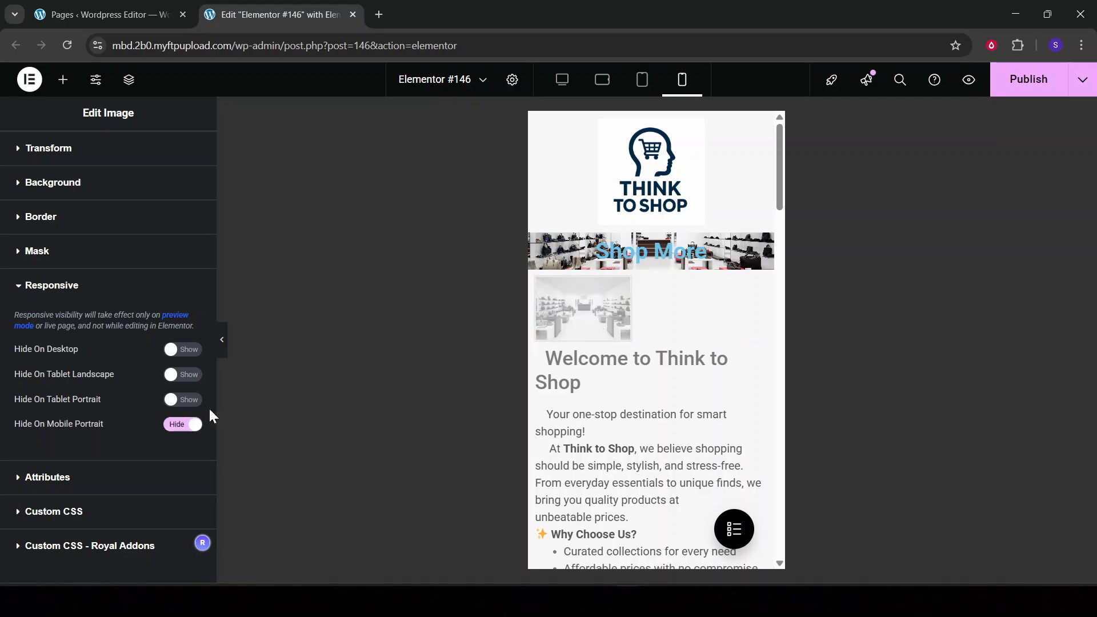
left_click(188, 429)
left_click(184, 431)
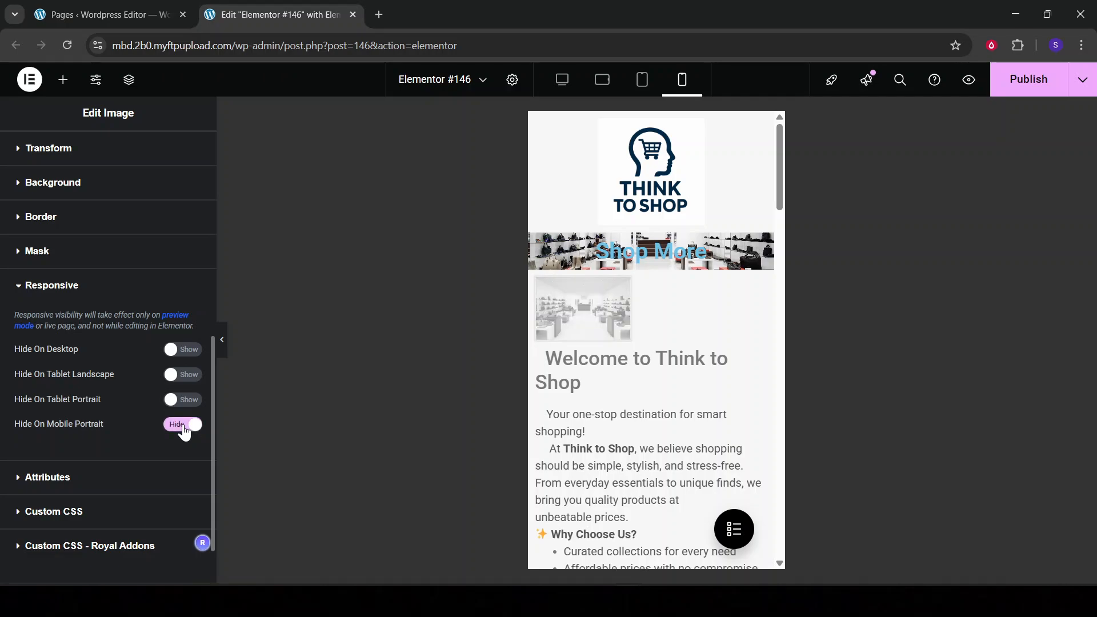
scroll(630, 350, "down", 7)
scroll(630, 350, "up", 7)
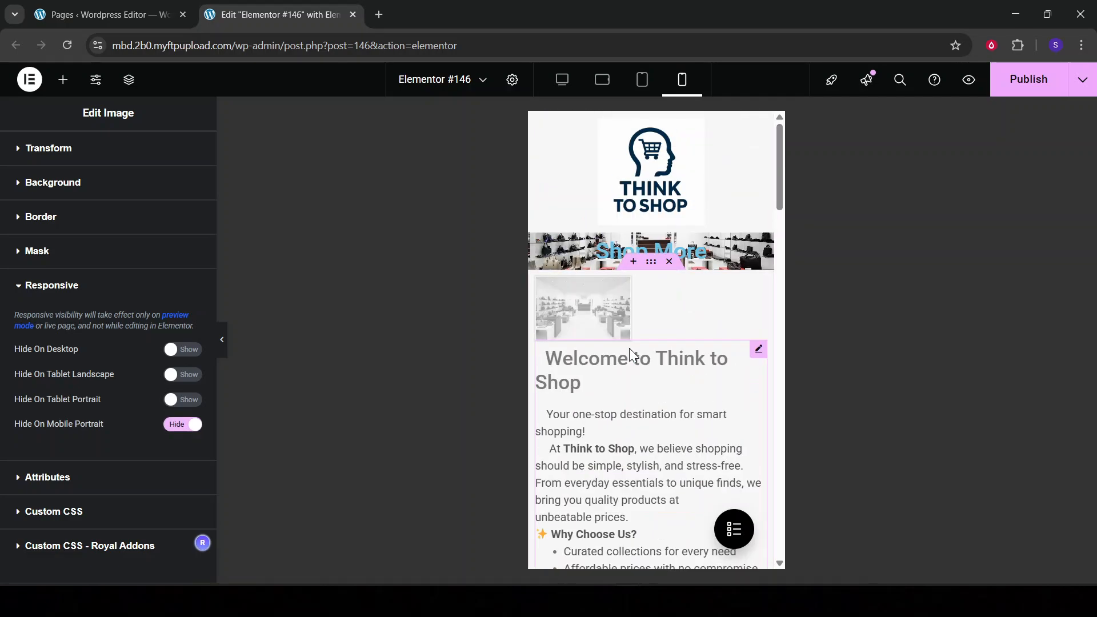
left_click(187, 430)
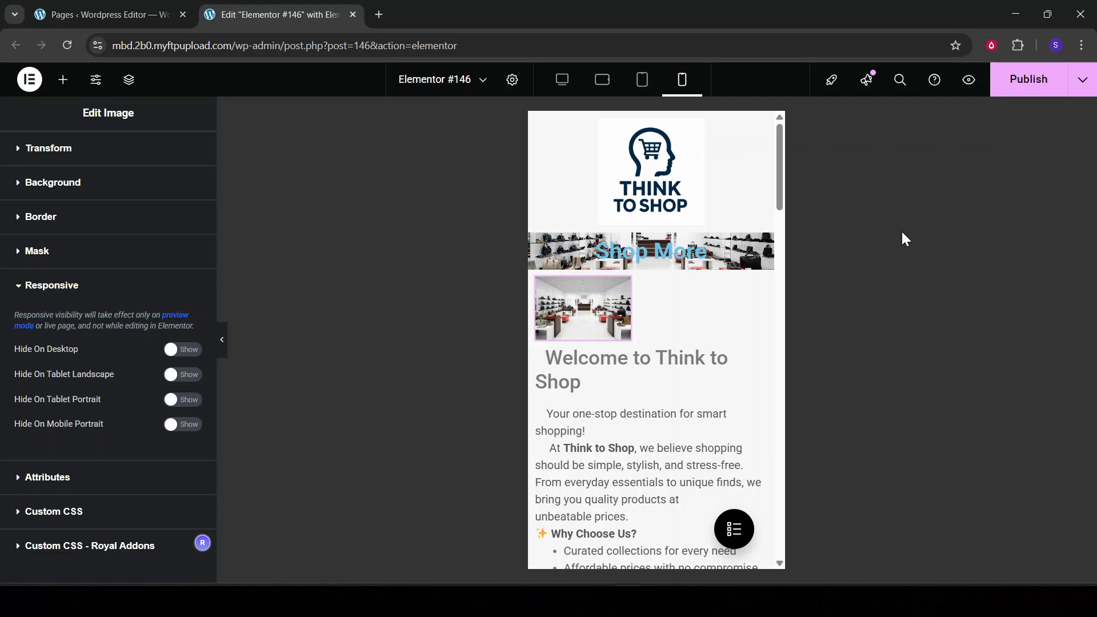
Review the full mobile layout from the store image down to the footer and return to the page's beginning.
scroll(771, 269, "down", 15)
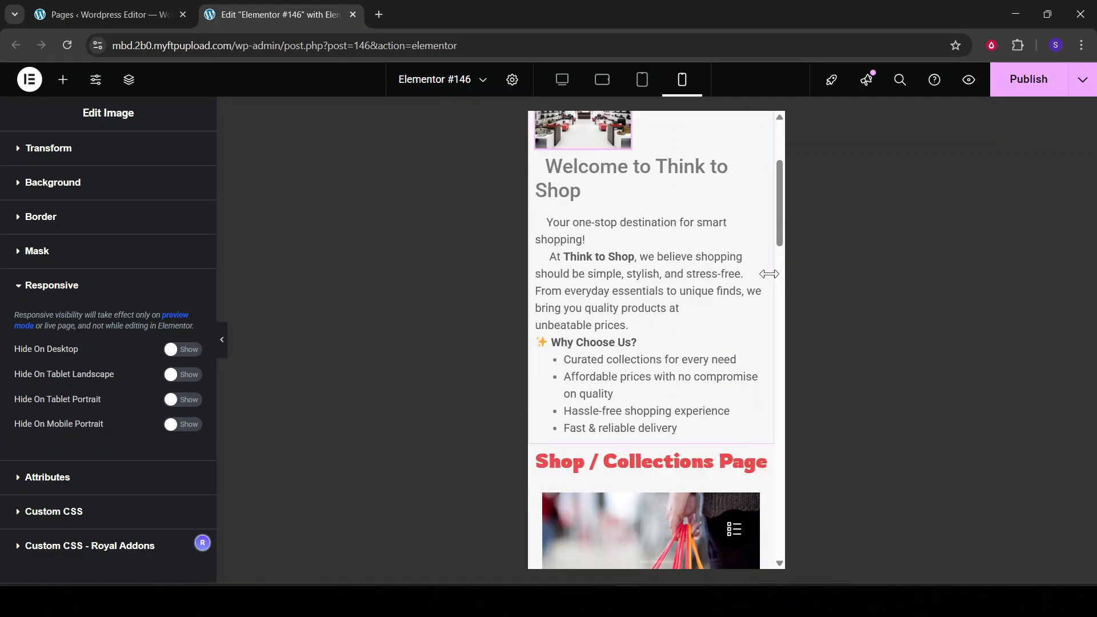
scroll(765, 286, "down", 5)
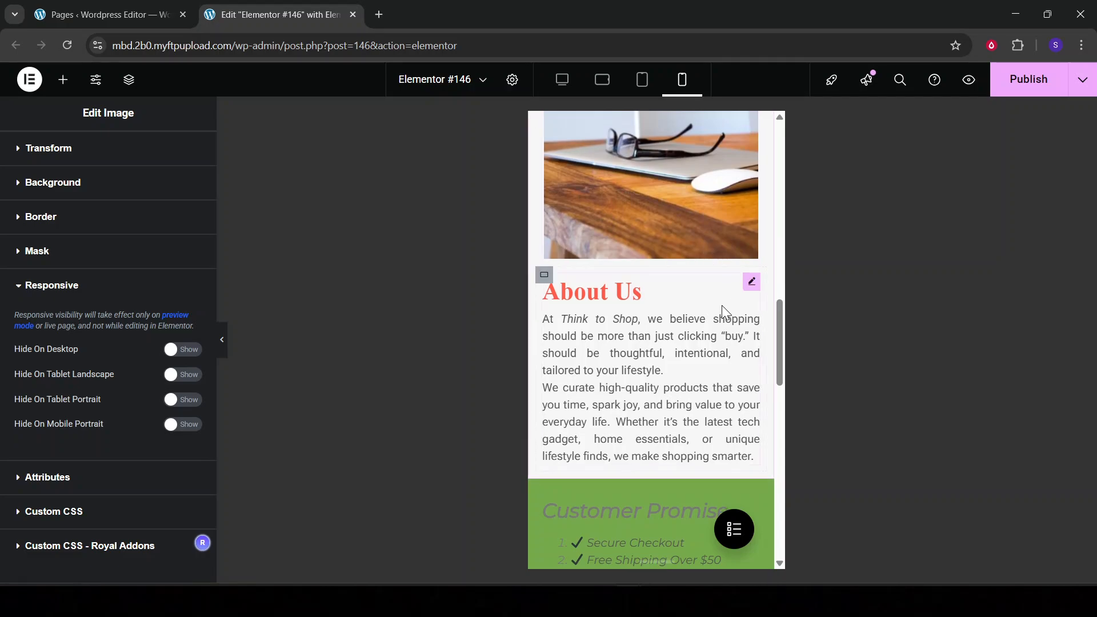
scroll(728, 286, "down", 10)
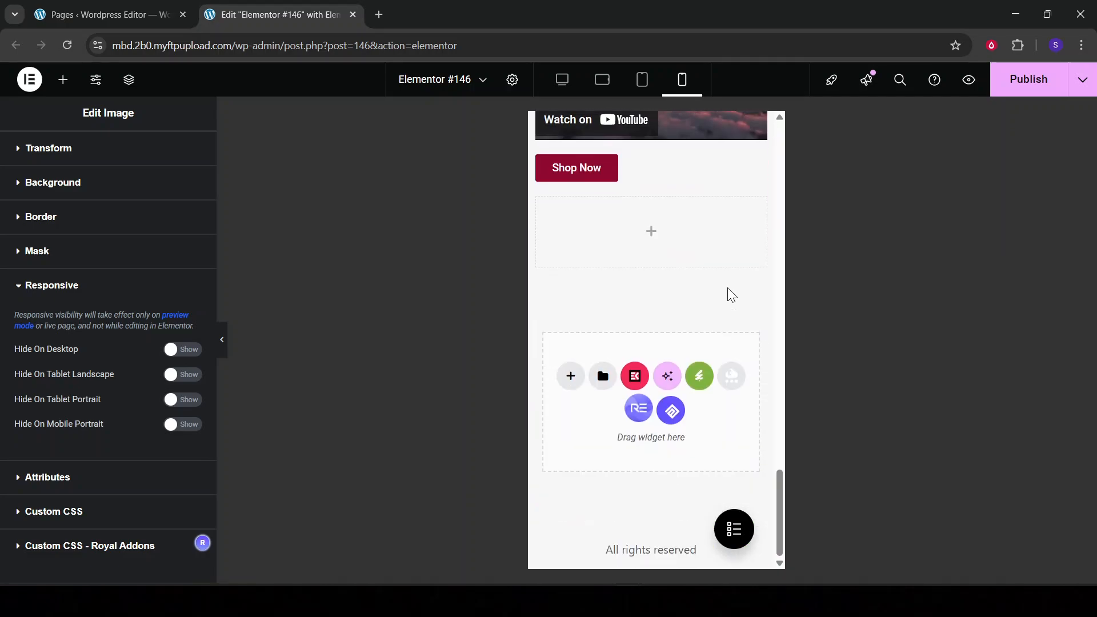
scroll(726, 287, "up", 15)
scroll(726, 286, "up", 15)
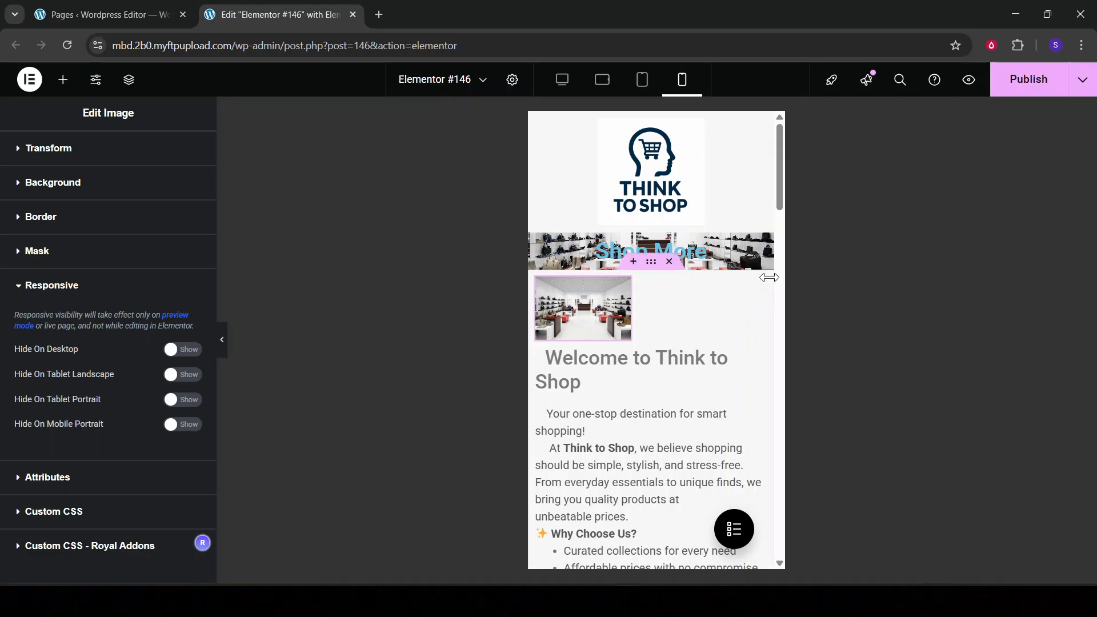